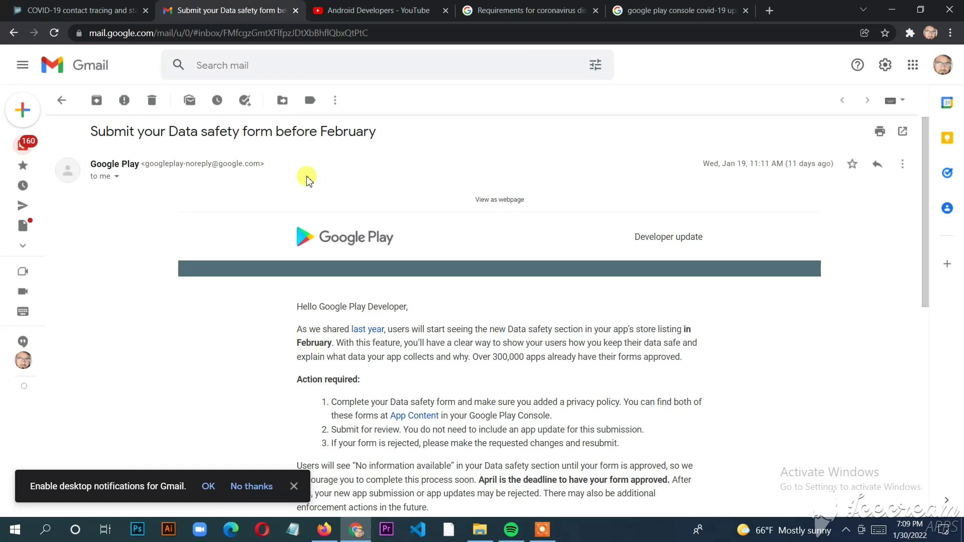
Switch from the Data safety email to Google Play Console and examine the app's to-do and completed App content declarations
scroll(308, 180, down, 2)
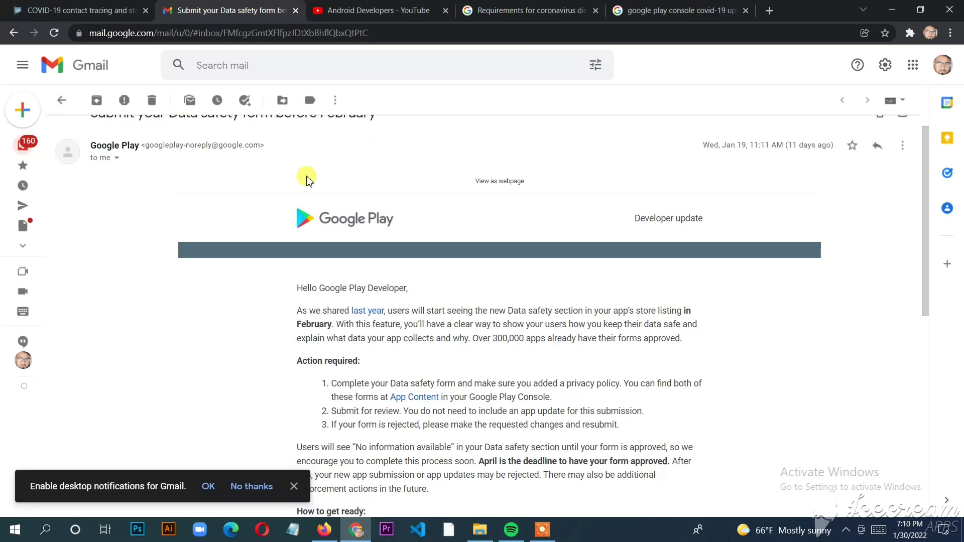
scroll(308, 179, up, 2)
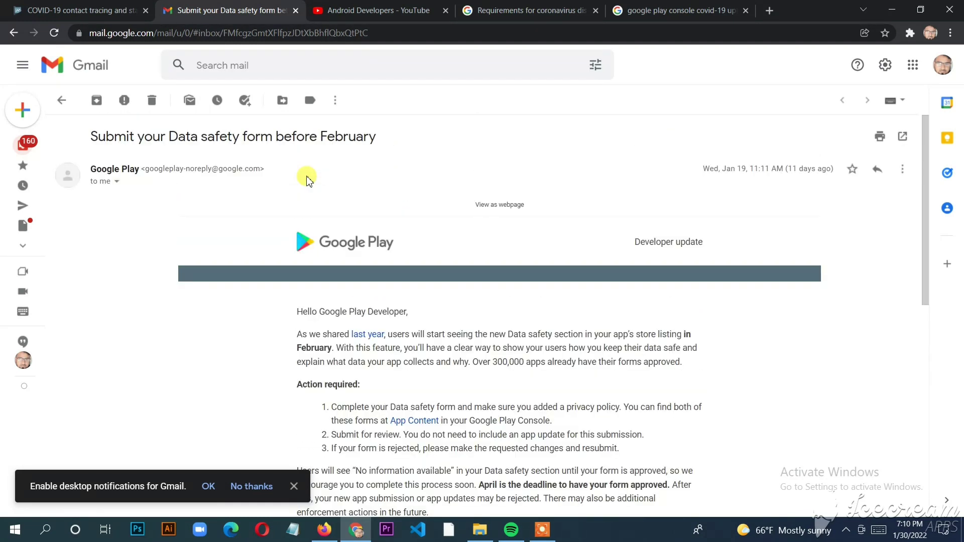
click(106, 11)
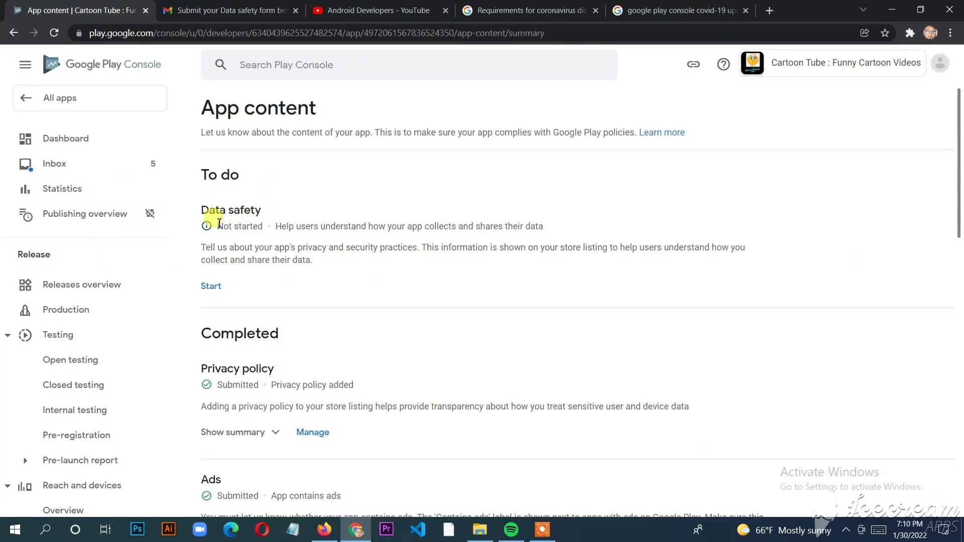
scroll(152, 255, down, 1)
scroll(152, 255, down, 15)
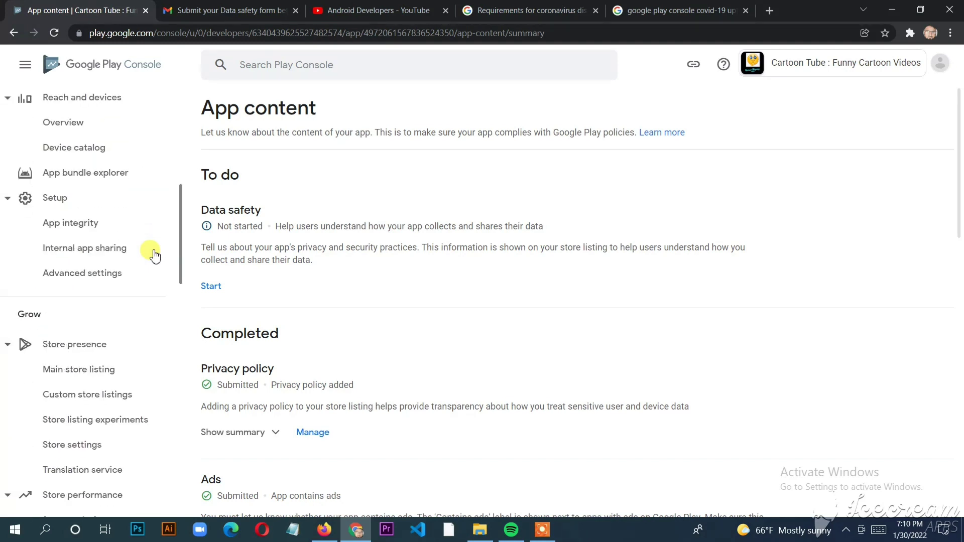
scroll(66, 478, down, 10)
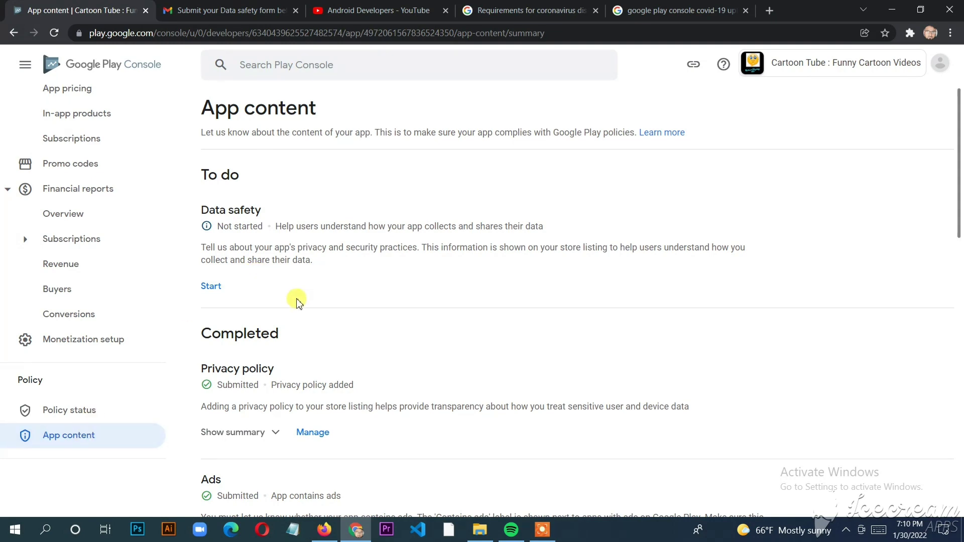
scroll(296, 302, down, 7)
scroll(297, 303, up, 8)
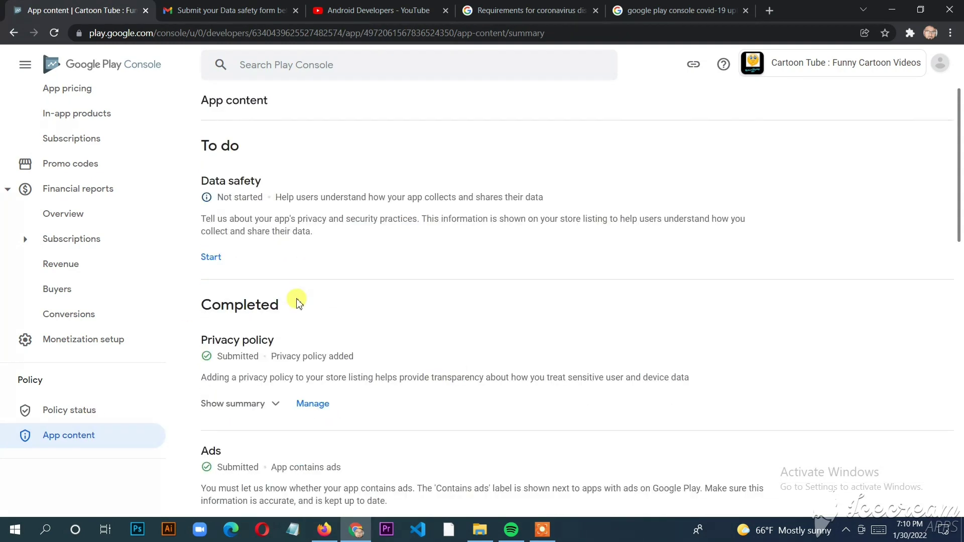
scroll(297, 303, down, 3)
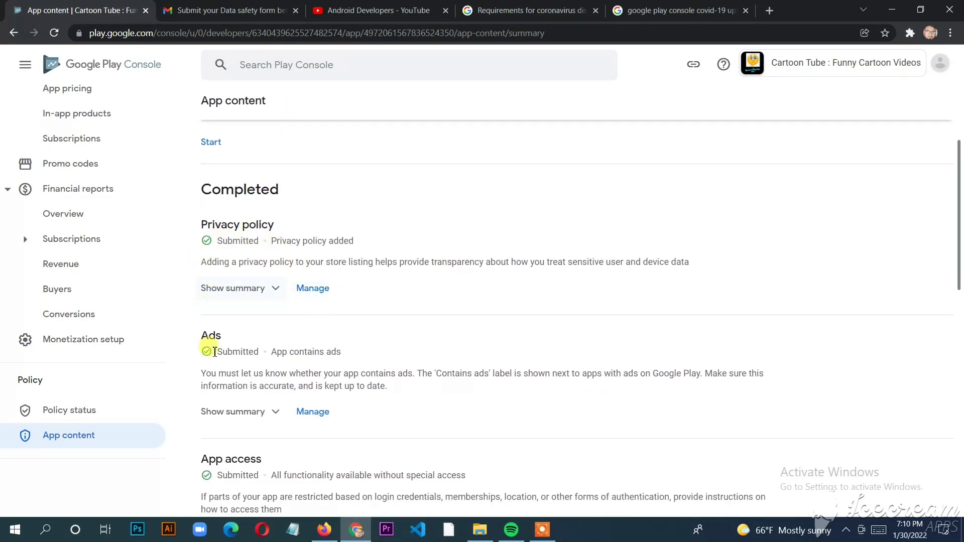
scroll(216, 396, down, 10)
scroll(217, 399, up, 12)
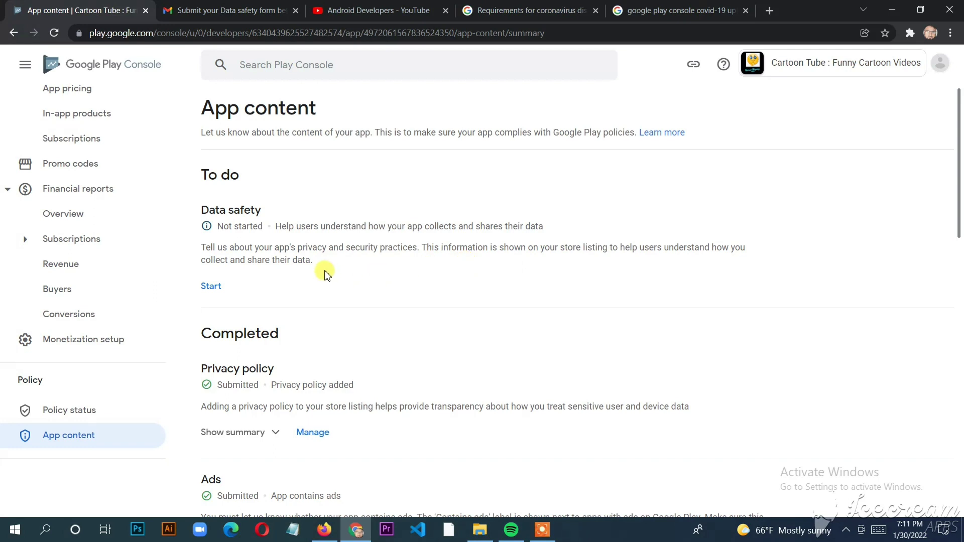
Start the Data safety questionnaire, read its overview, and continue to the Data collection and security questions
click(211, 289)
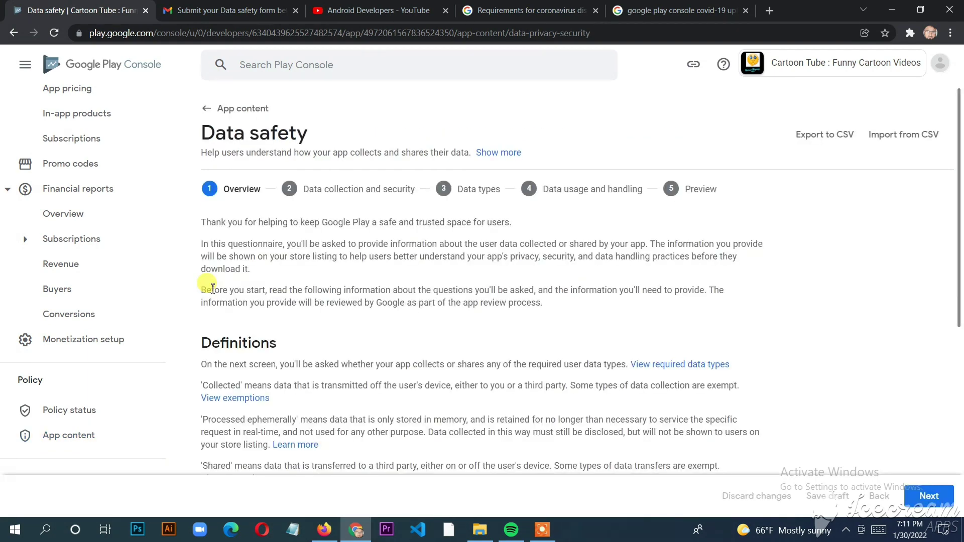
scroll(347, 252, down, 5)
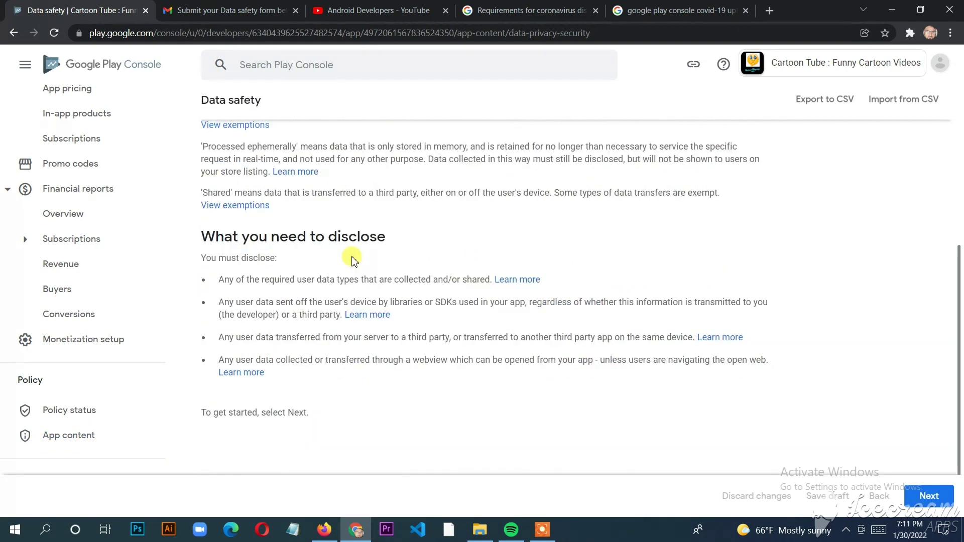
scroll(352, 259, down, 1)
scroll(346, 253, up, 6)
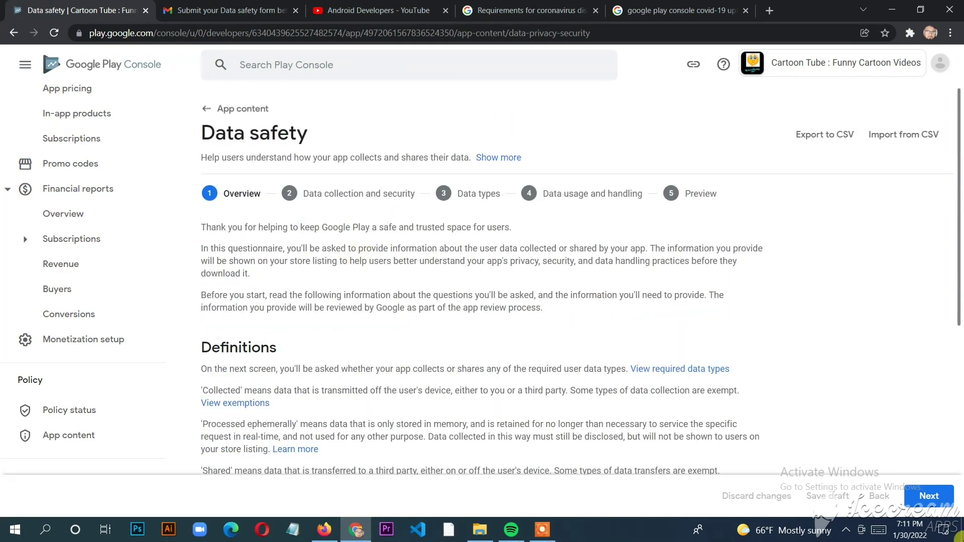
click(928, 497)
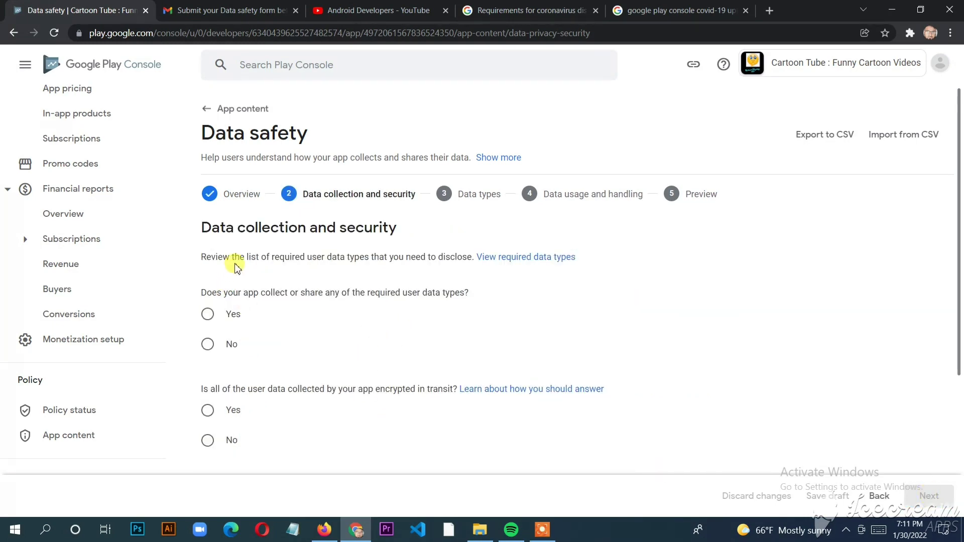
Answer Yes to whether the app collects or shares any of the required user data types
scroll(237, 261, down, 4)
scroll(239, 262, up, 4)
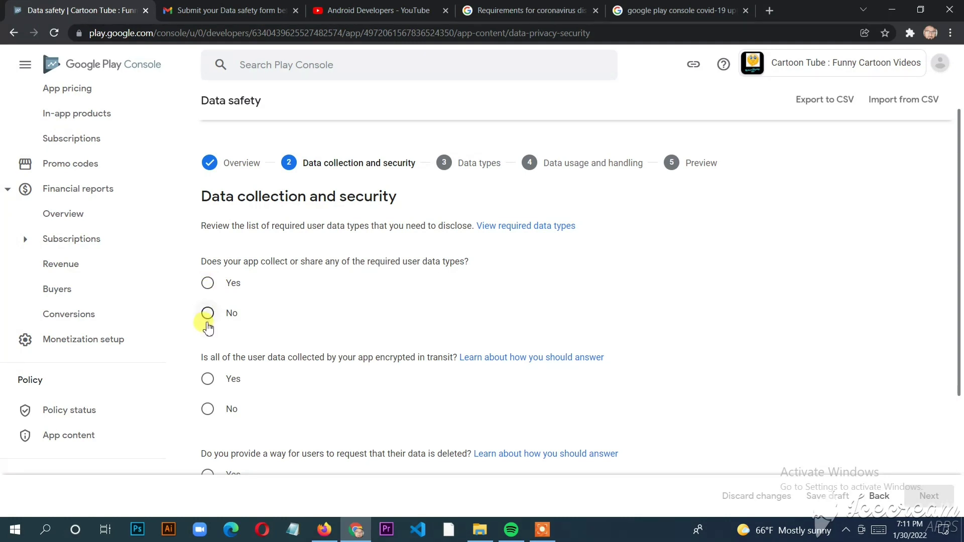
click(208, 284)
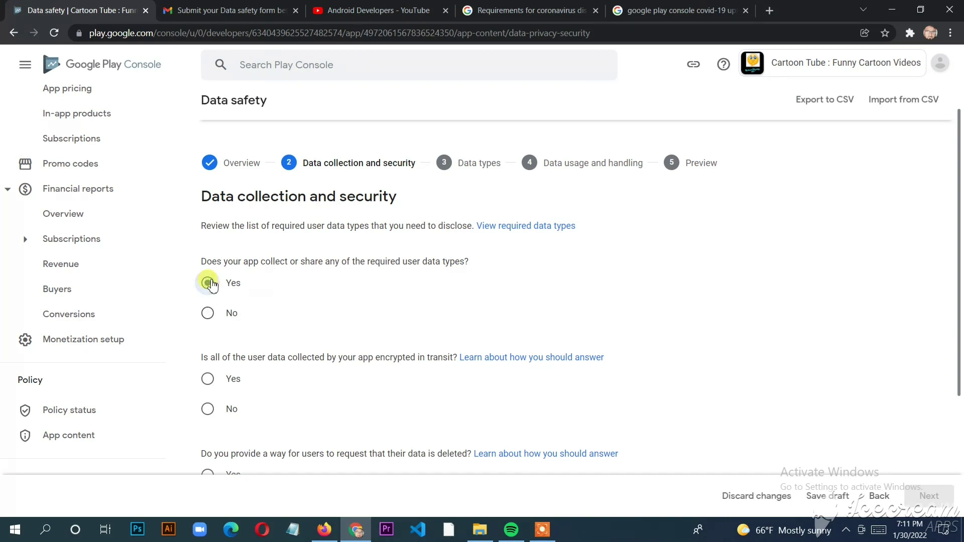
click(208, 318)
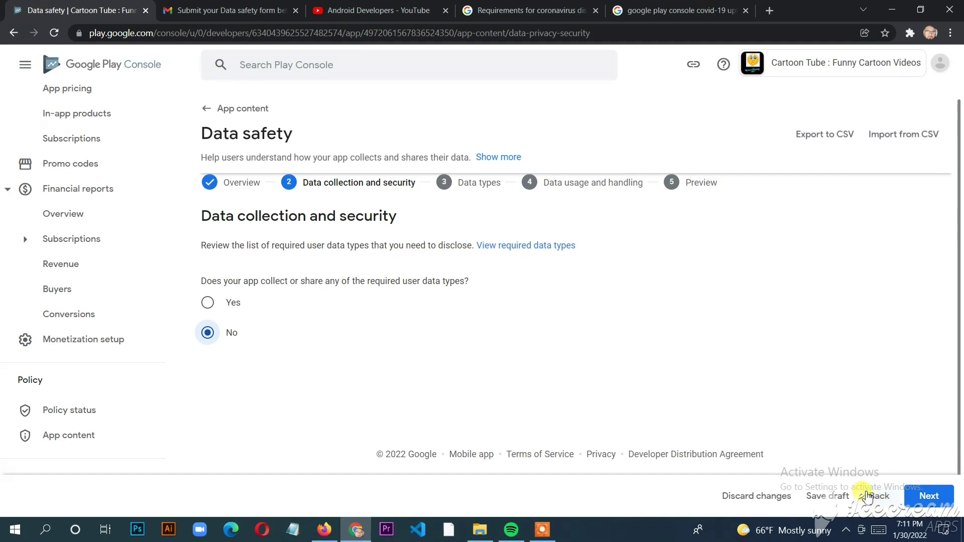
click(207, 303)
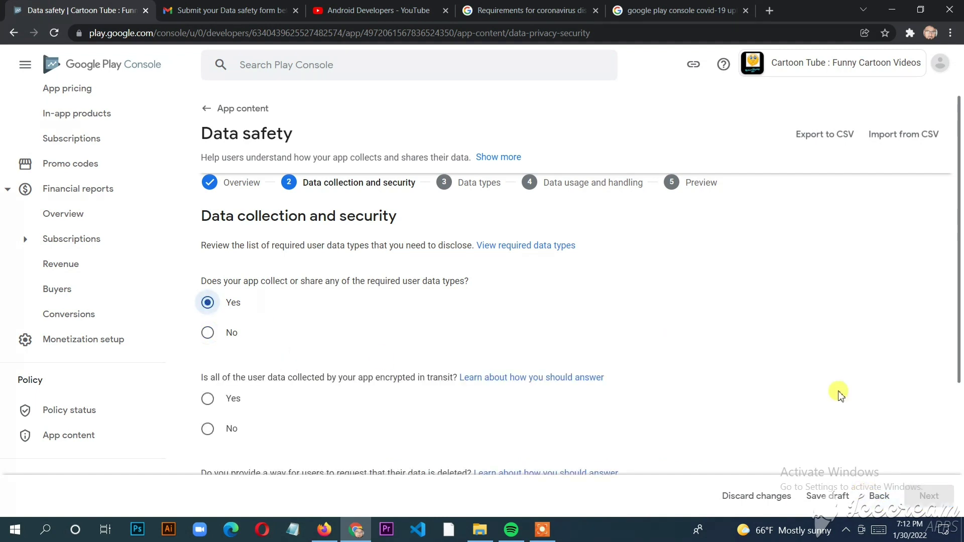
Answer Yes to both the encryption-in-transit and data-deletion-request questions, and continue to Data types
scroll(267, 337, down, 3)
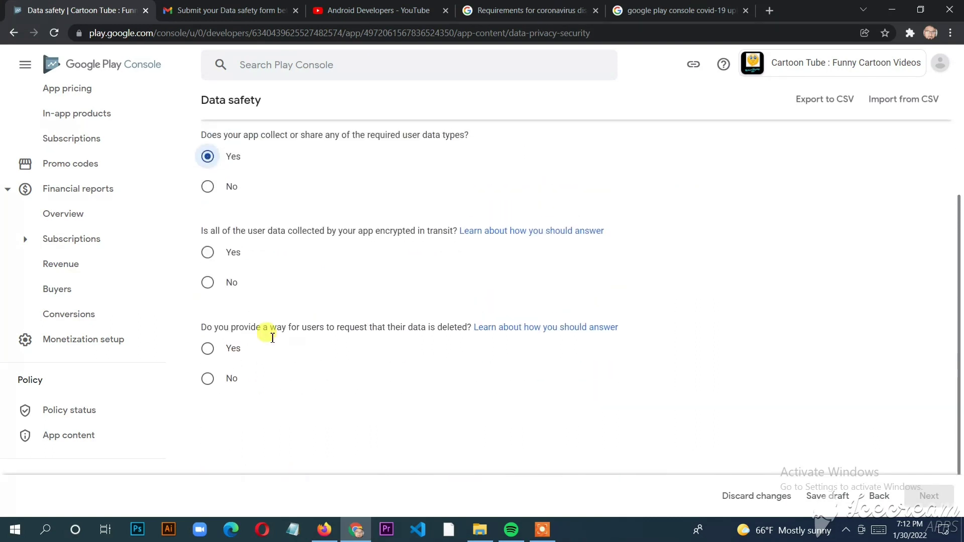
scroll(241, 301, up, 1)
click(208, 263)
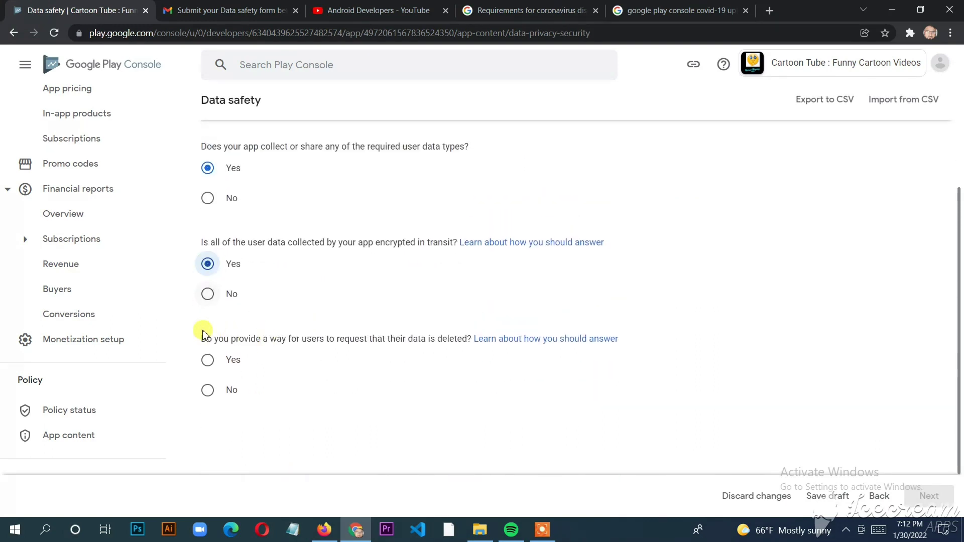
click(208, 360)
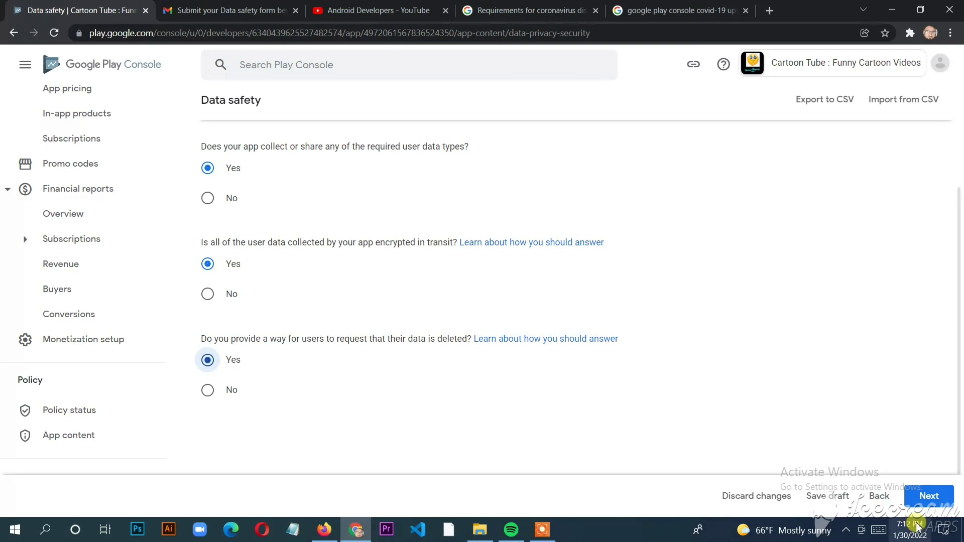
click(923, 502)
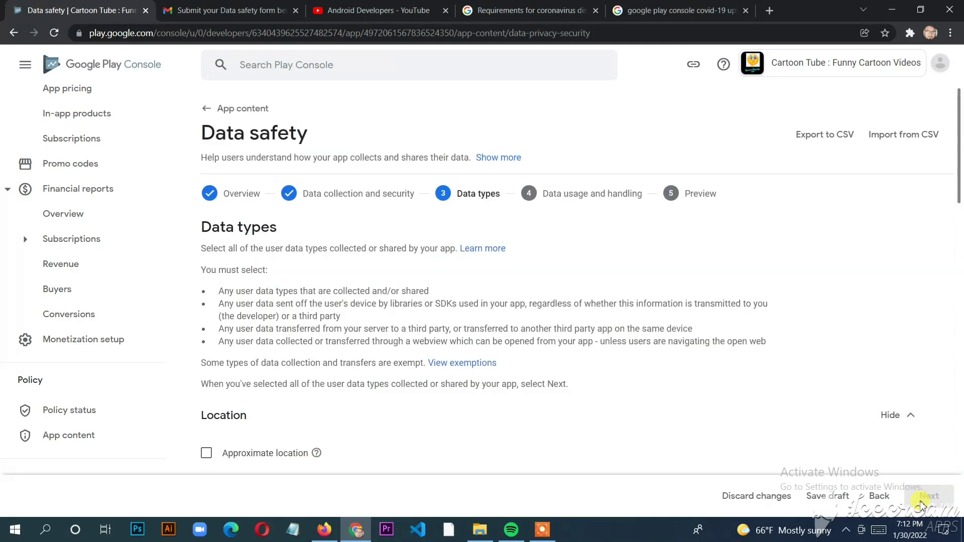
Select Name and Email address as the Personal info data types collected or shared by the app
scroll(436, 394, down, 5)
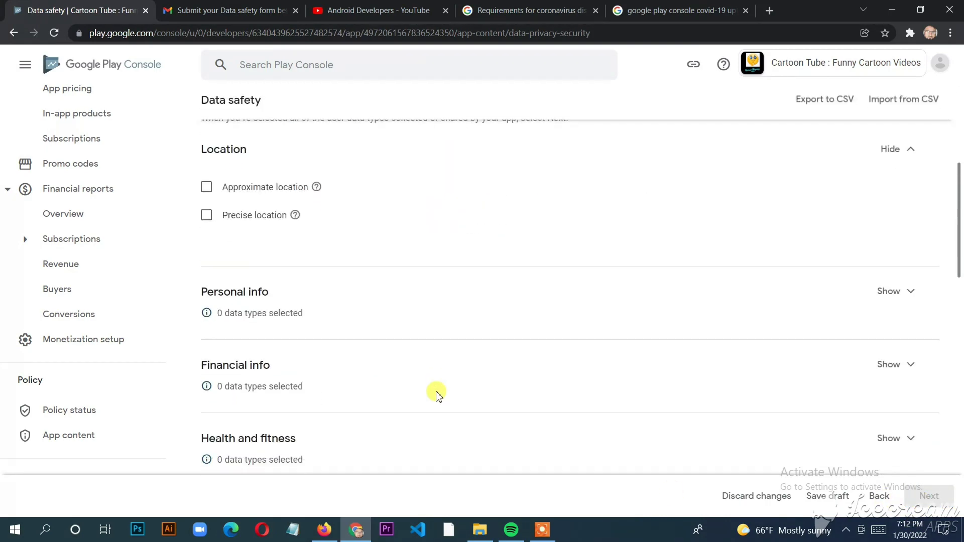
scroll(436, 394, up, 4)
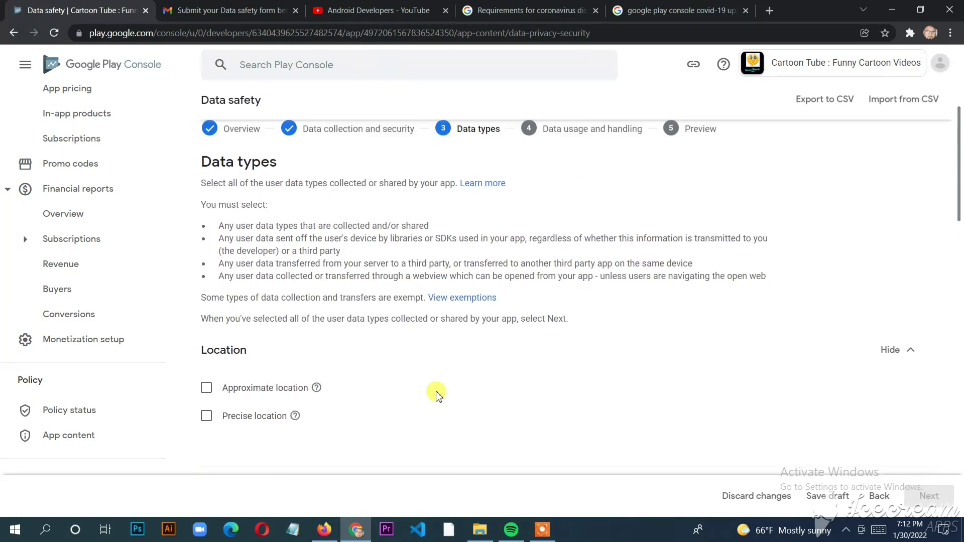
scroll(436, 394, up, 2)
scroll(436, 394, down, 5)
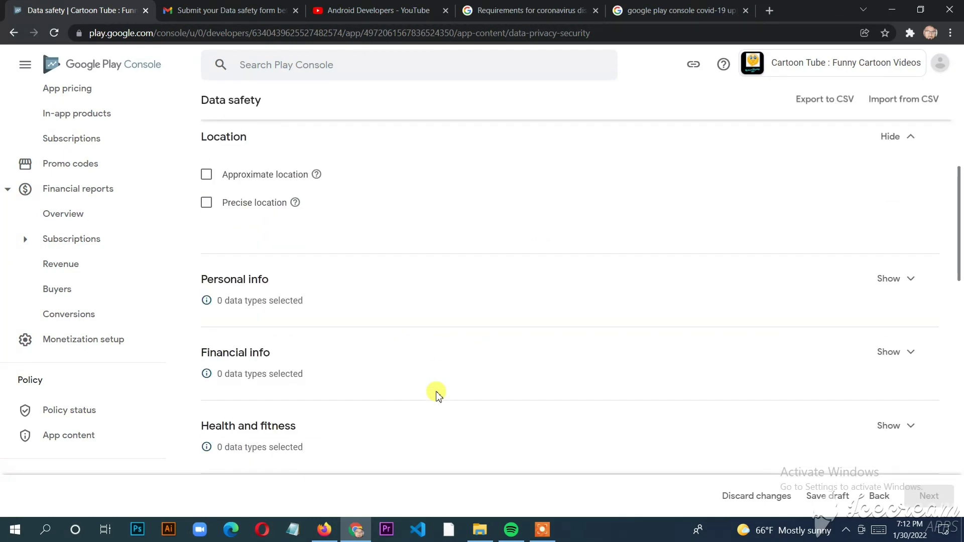
click(910, 286)
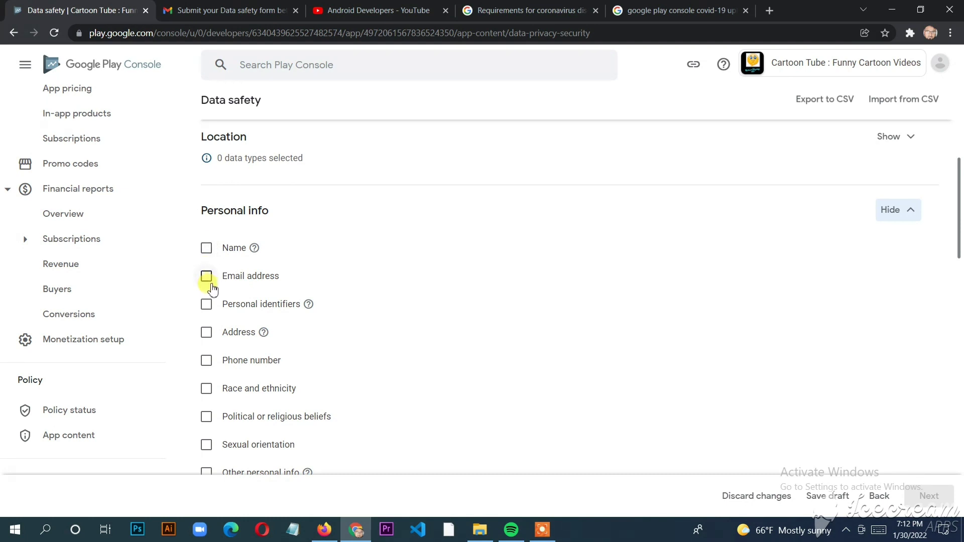
click(206, 255)
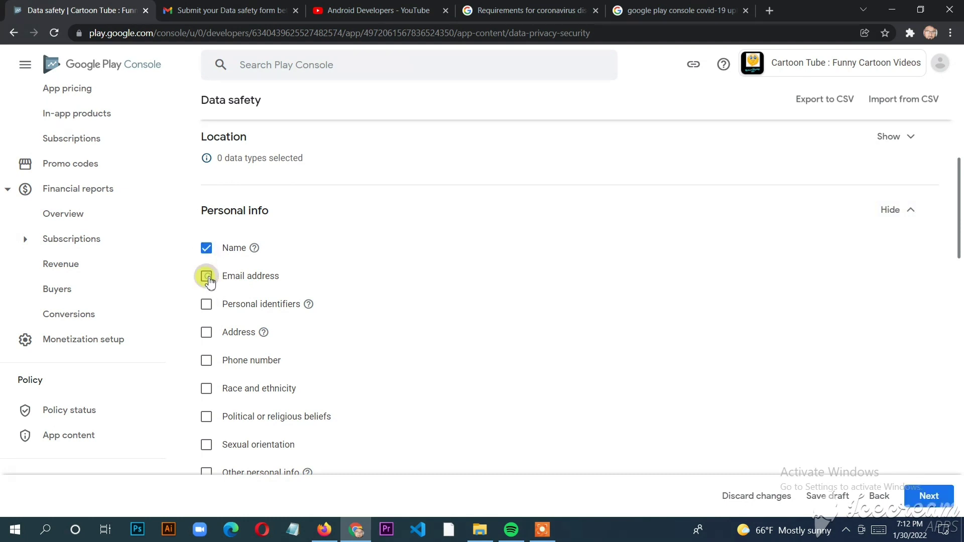
click(208, 278)
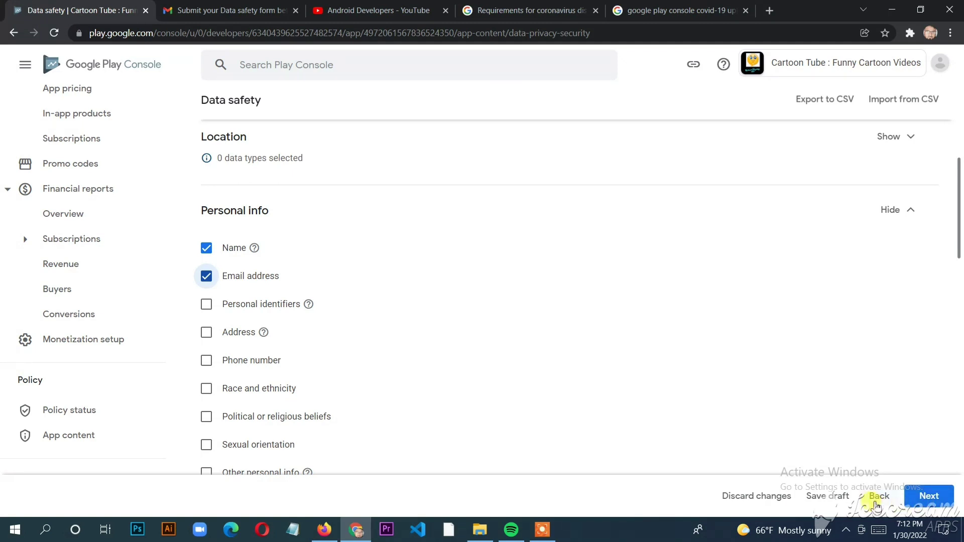
Clear the Name and Email address selections and return to the Data collection and security questions
click(206, 275)
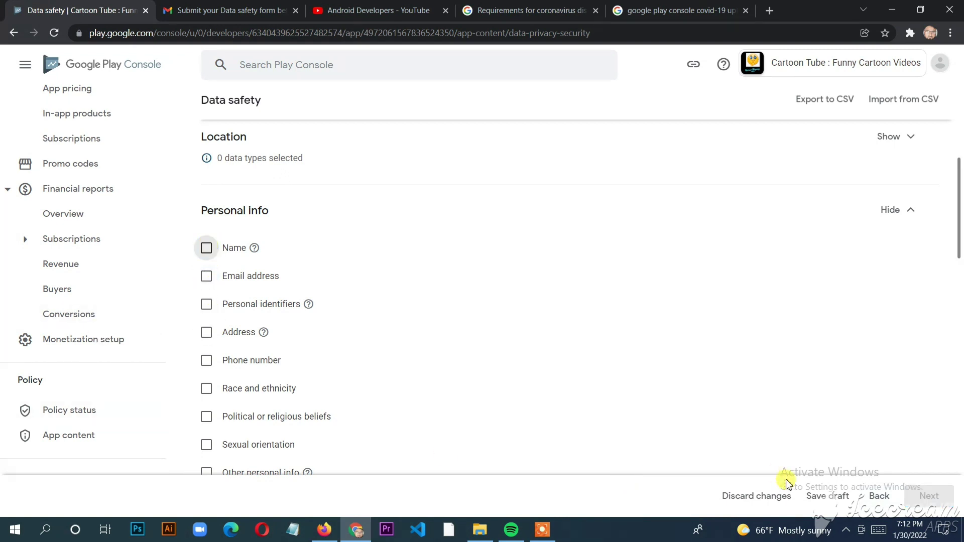
click(884, 501)
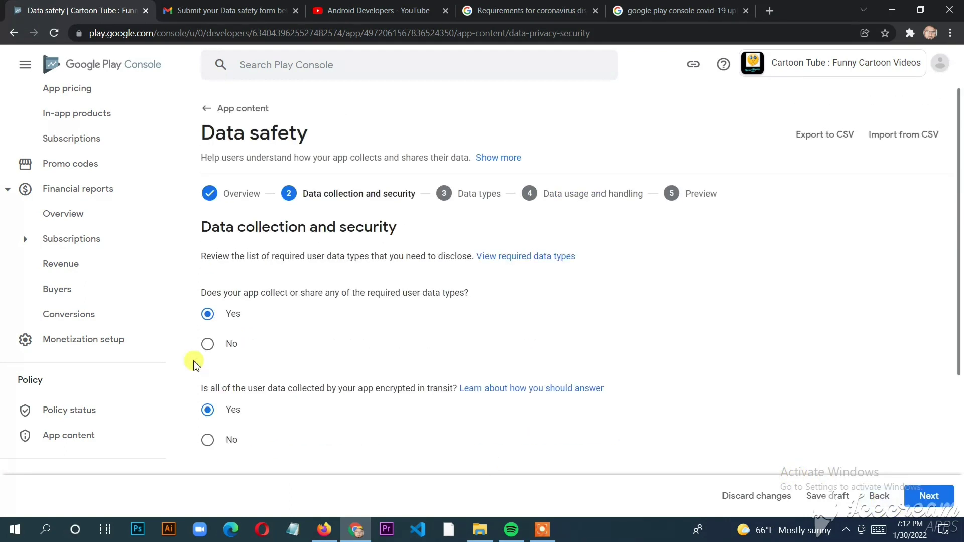
Answer No to whether the app collects or shares required user data types, and save the Data safety form from its preview
click(207, 344)
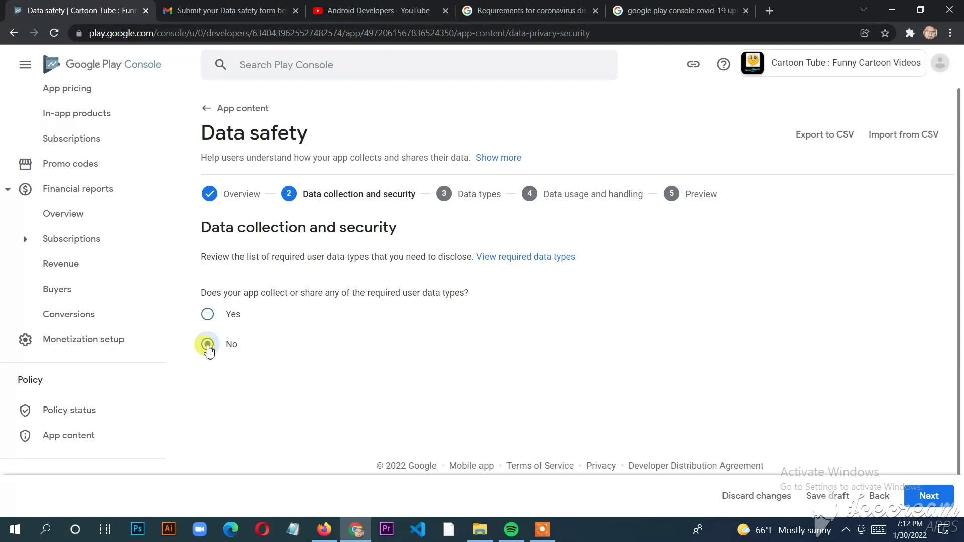
click(932, 498)
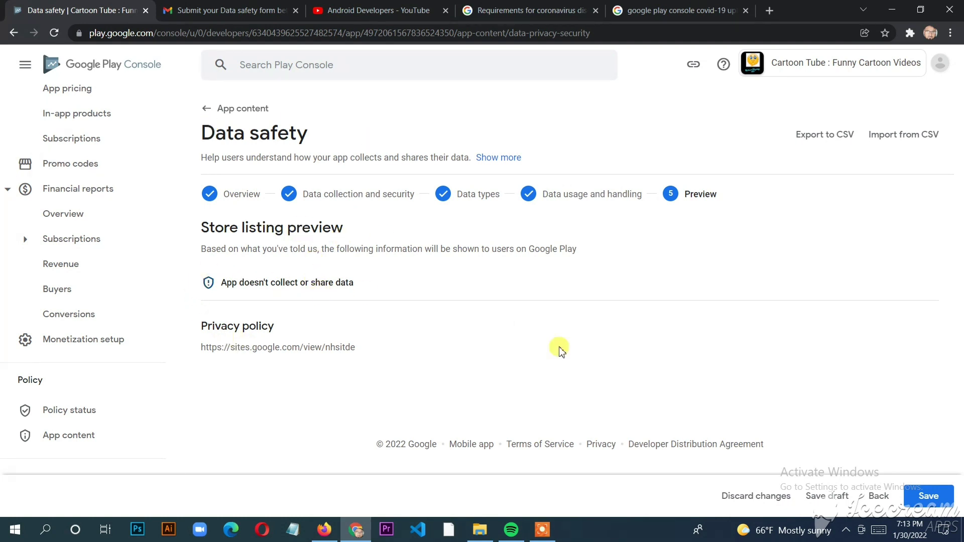
click(934, 497)
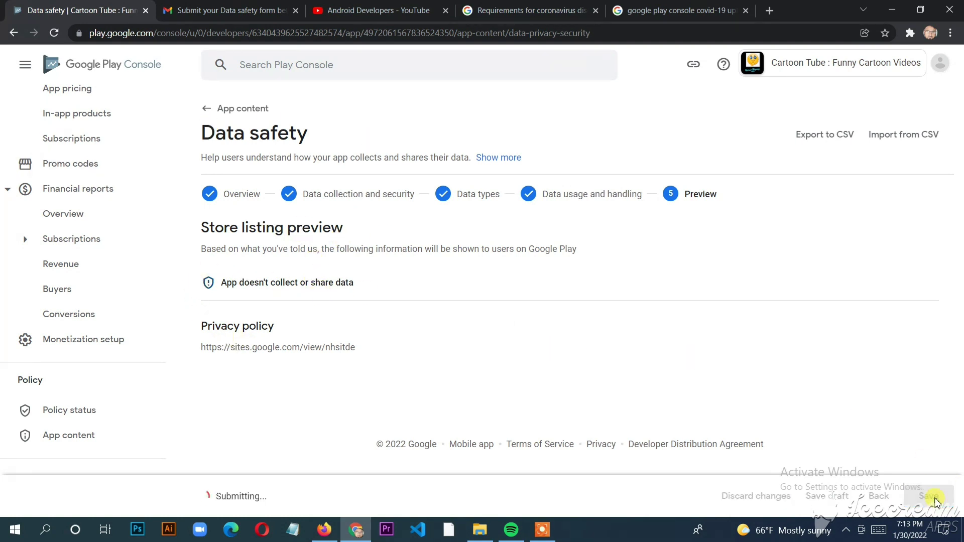